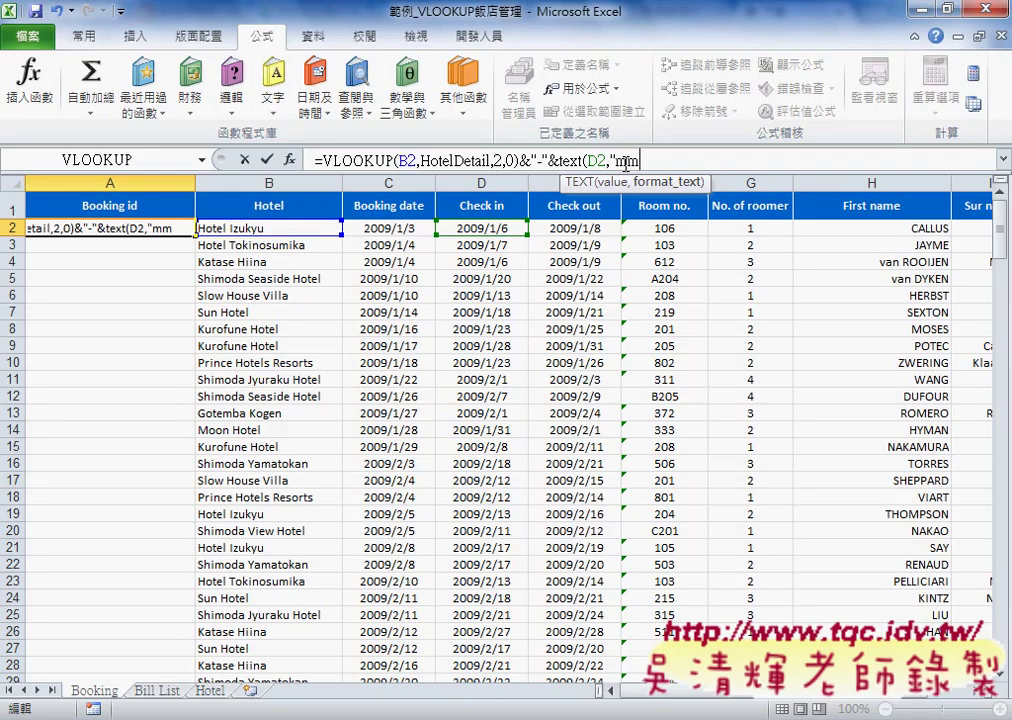
- Finish A2 as =VLOOKUP(B2,HotelDetail,2,0)&"-"&TEXT(D2,"mmdd") so it shows I1-0106
type("dd")
type("\"\"")
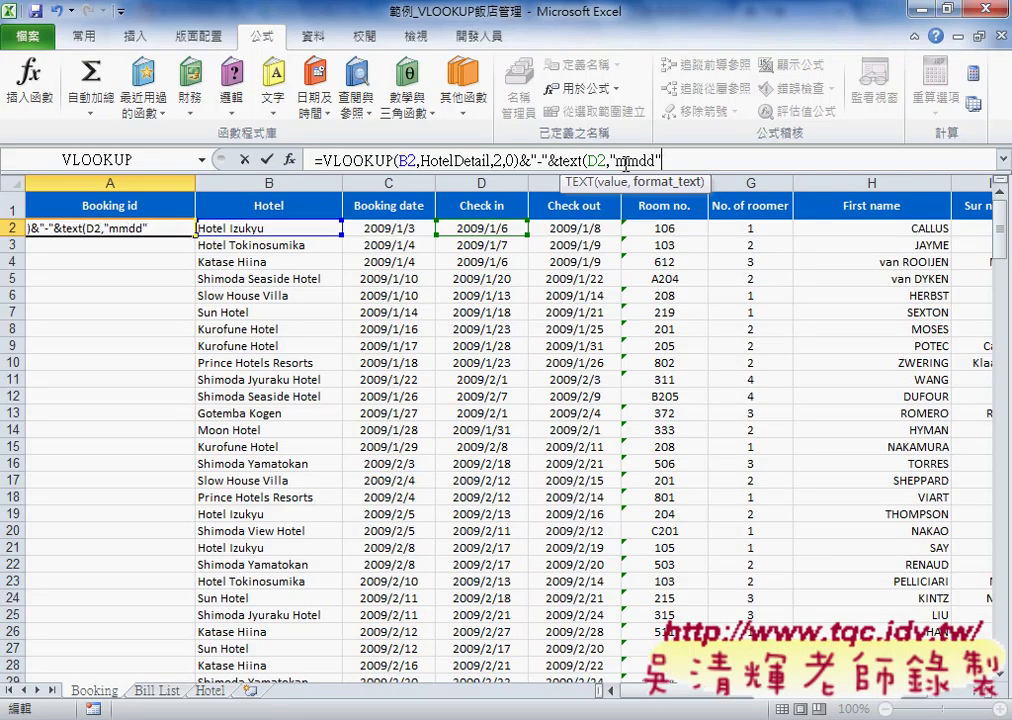
type(")")
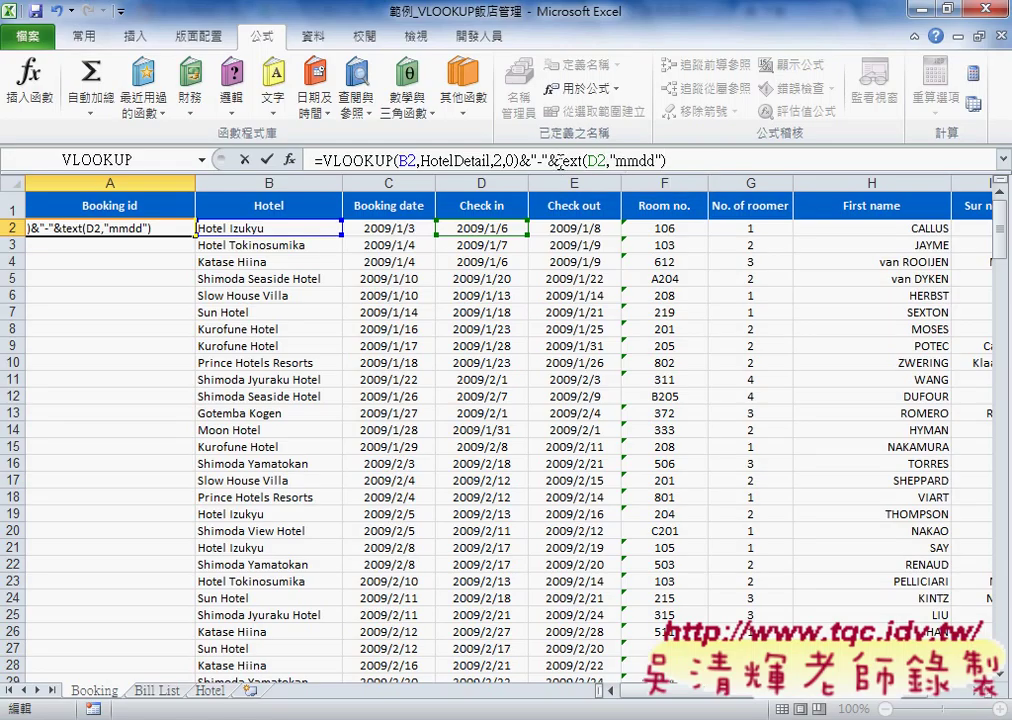
left_click_drag(558, 160, 665, 160)
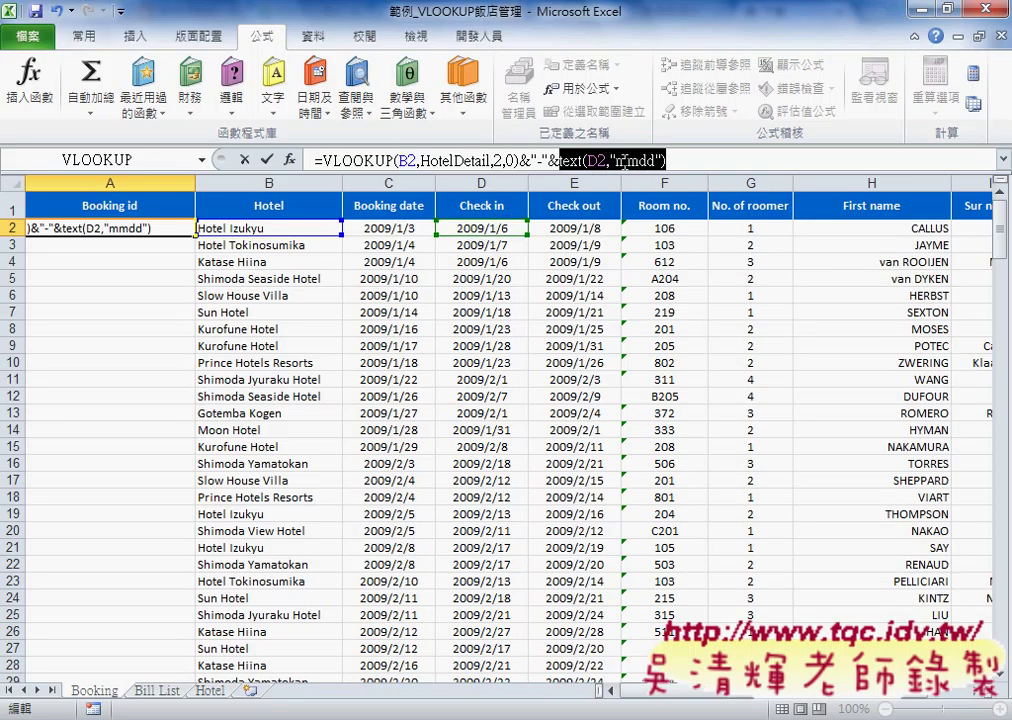
left_click(266, 159)
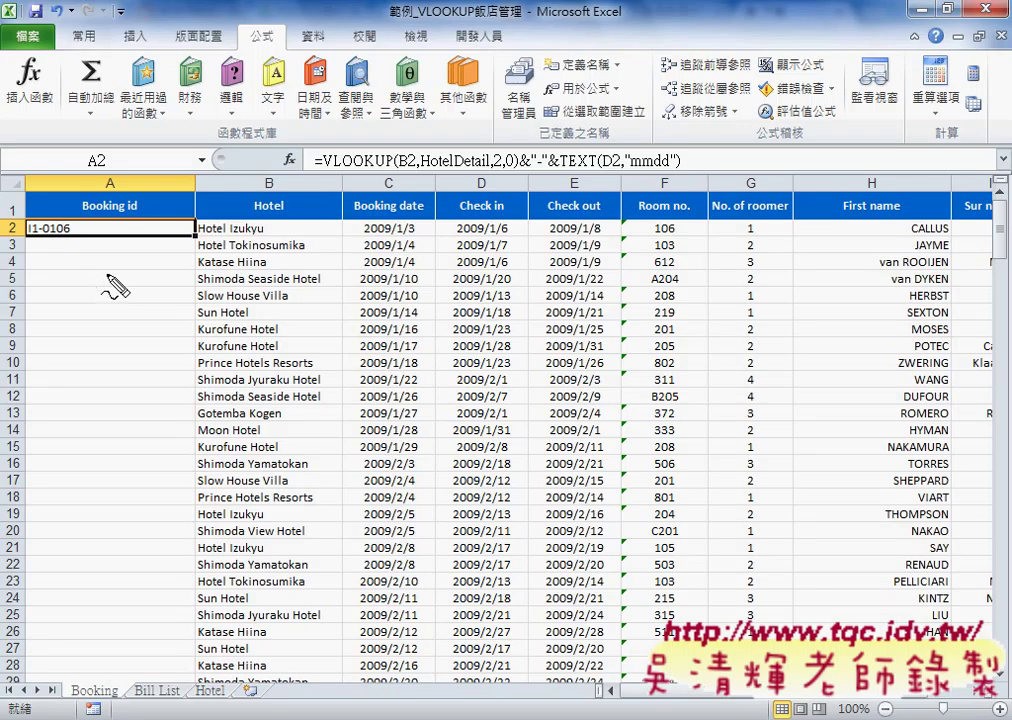
- Append &"-"&E2-D2+1 to A2's formula so the booking id reads I1-0106-3
left_click_drag(30, 238, 72, 238)
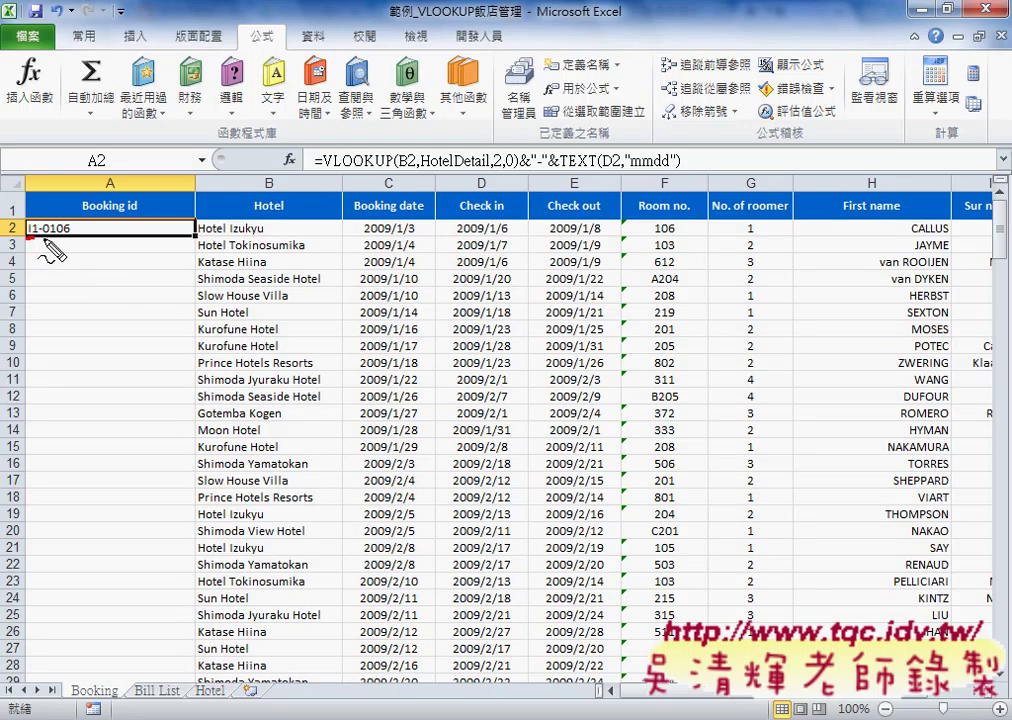
key("F2")
type("&\"-\"&")
left_click(588, 229)
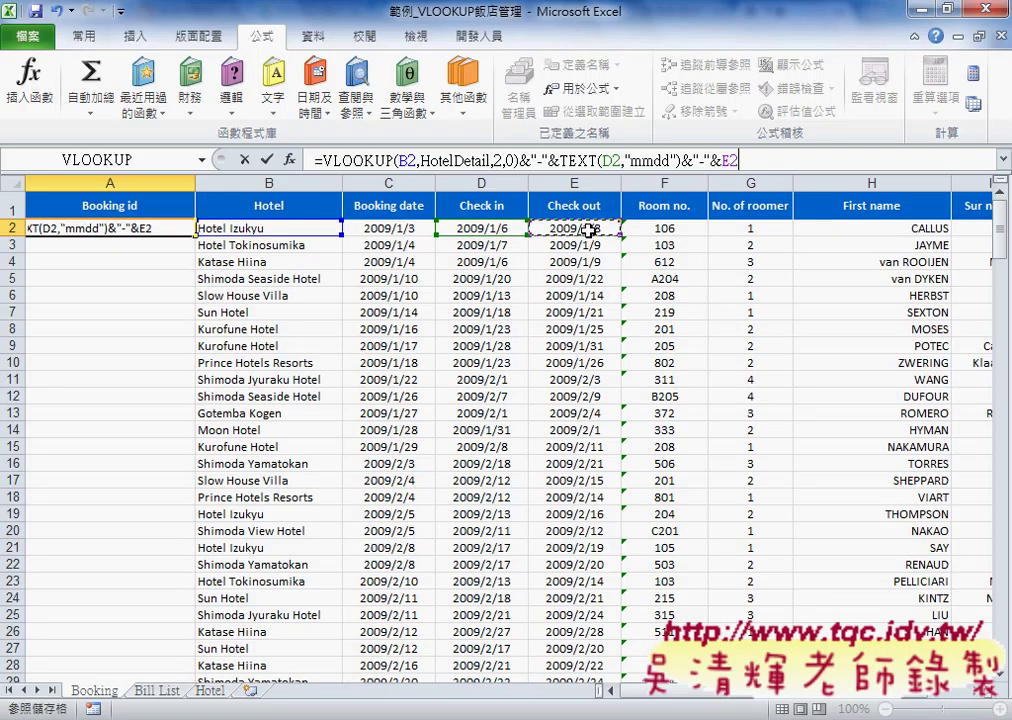
type("-")
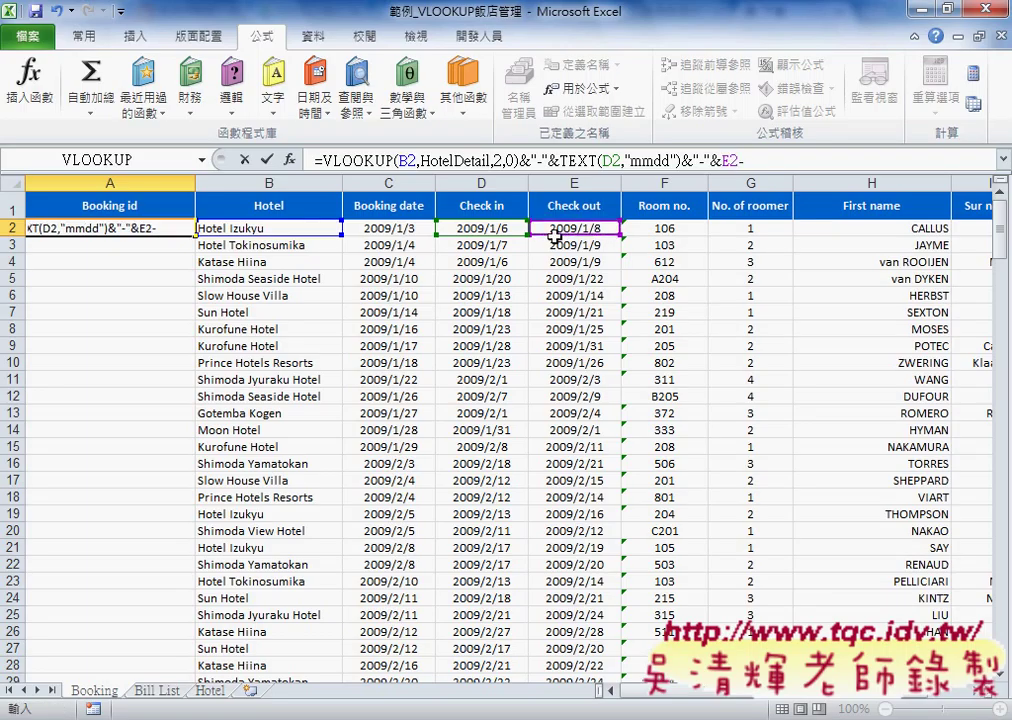
left_click(484, 229)
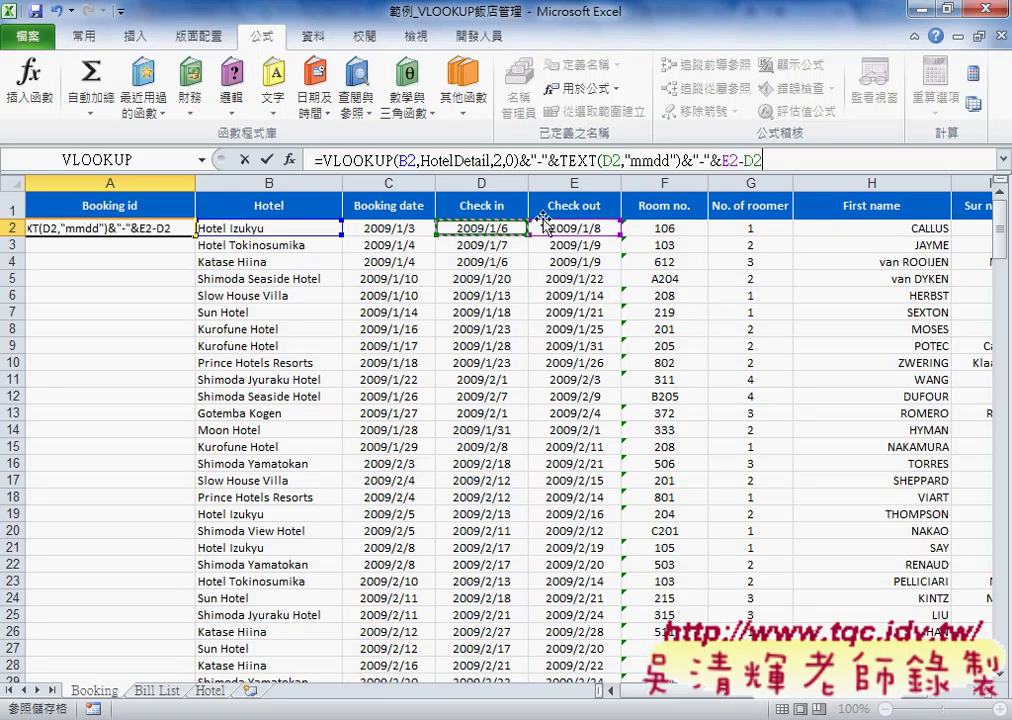
left_click(779, 160)
type("+1")
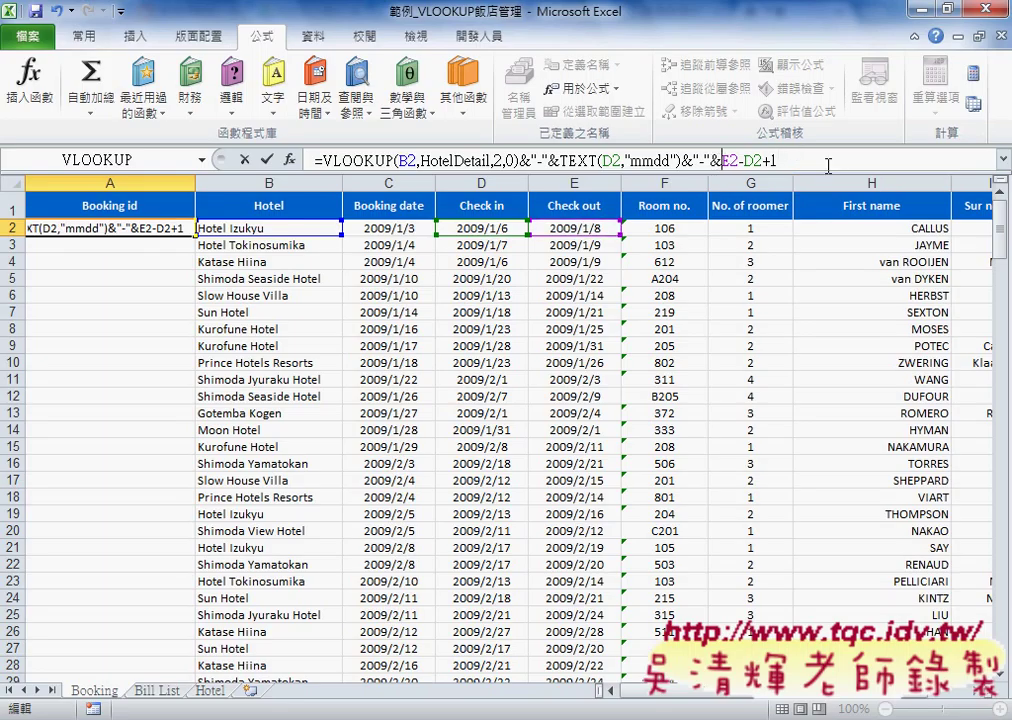
left_click(265, 162)
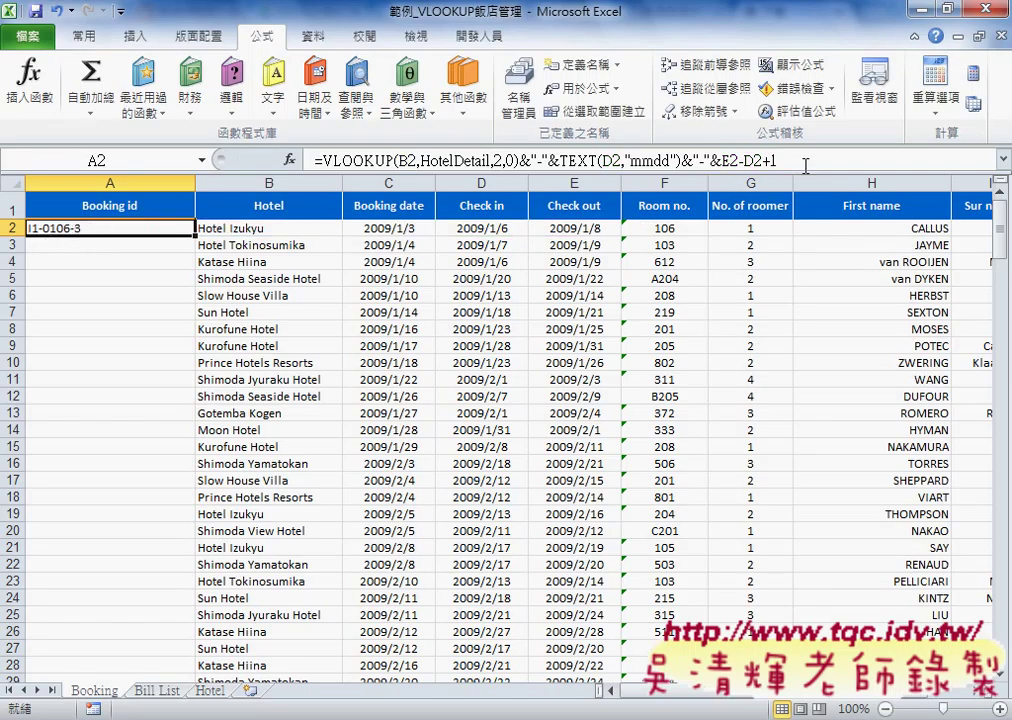
- Append the first name from H2, changing the + to & to fix #VALUE!
left_click(803, 161)
type("+")
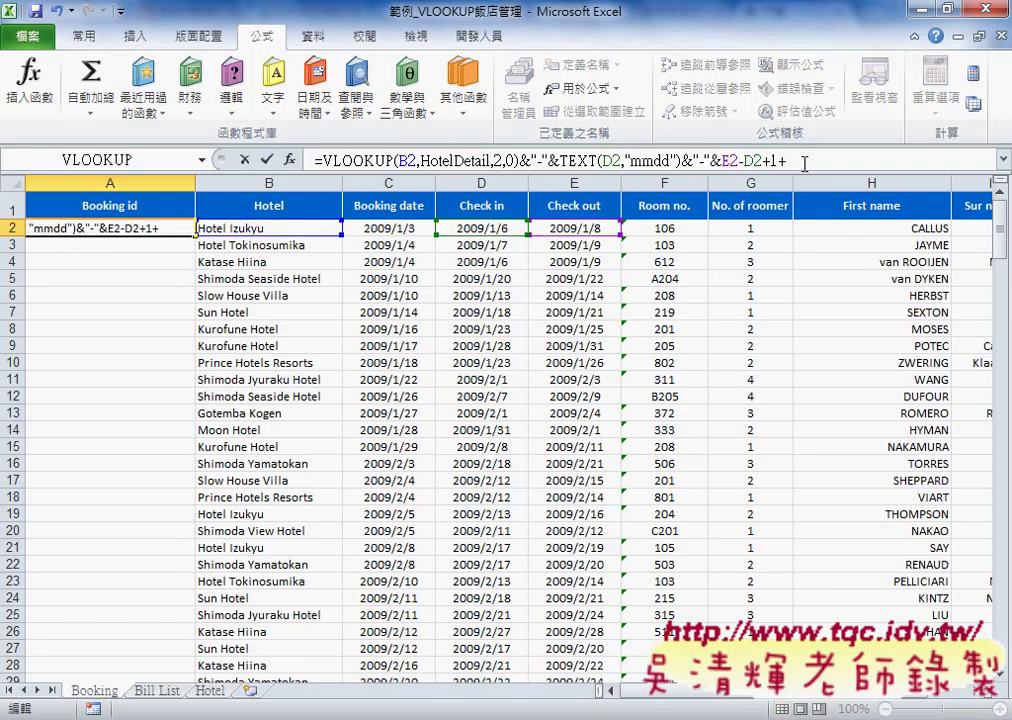
left_click(925, 230)
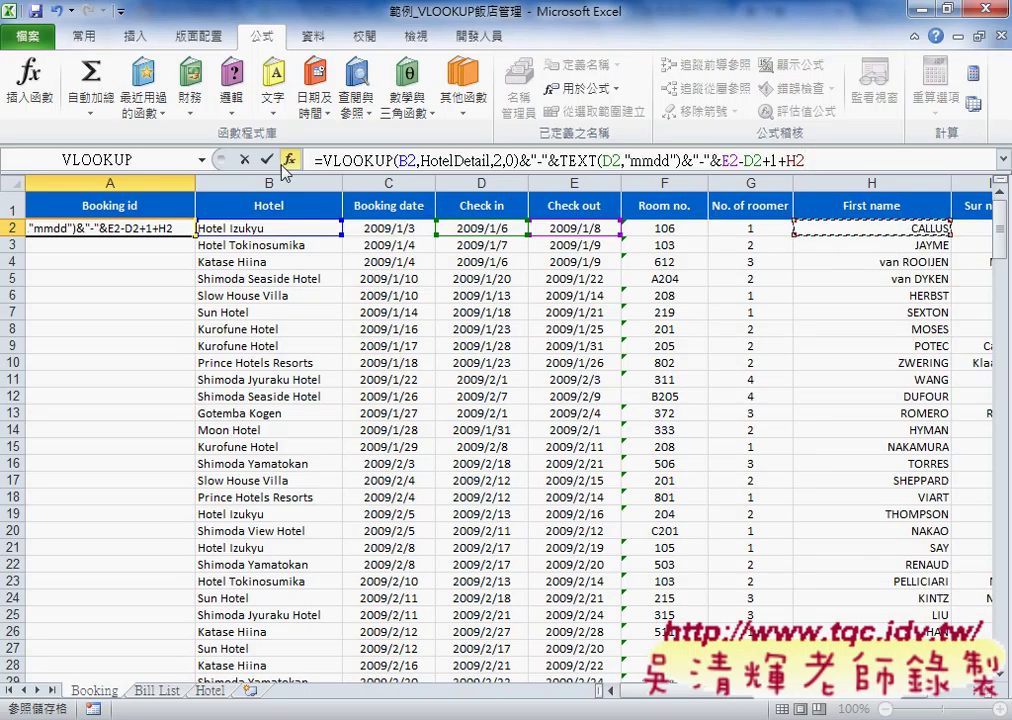
left_click(266, 160)
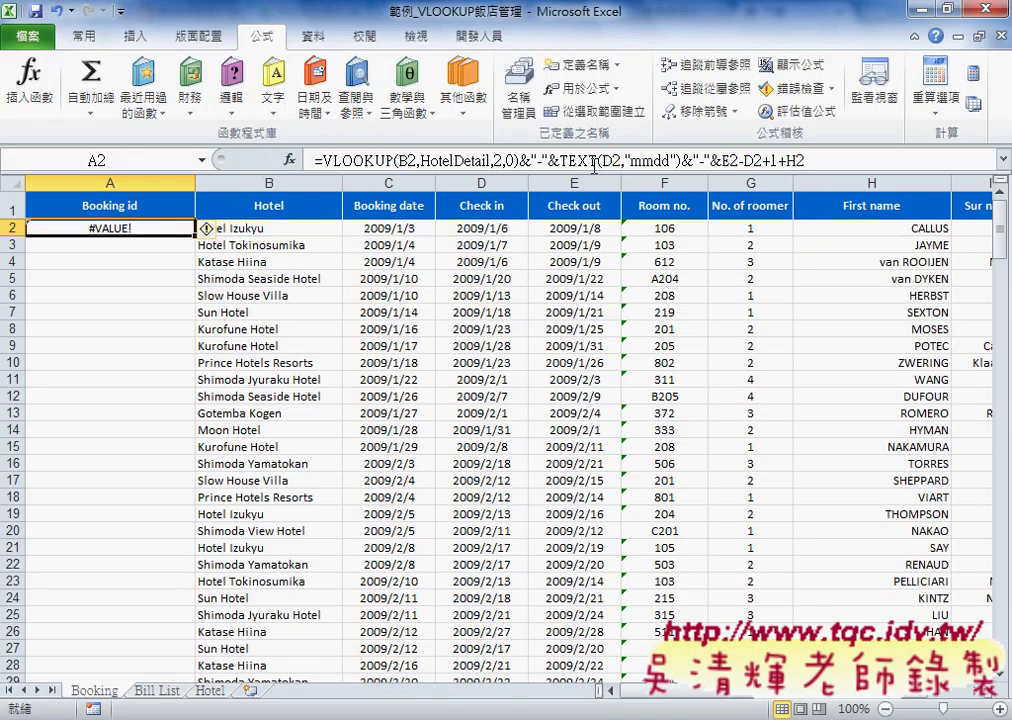
left_click(782, 160)
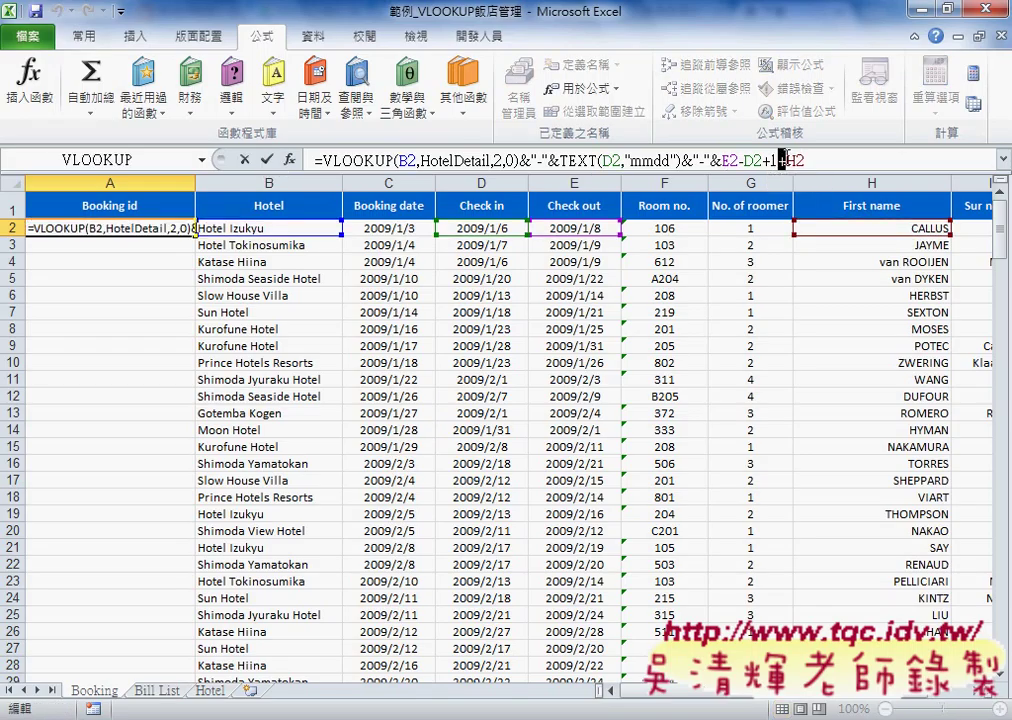
type("&")
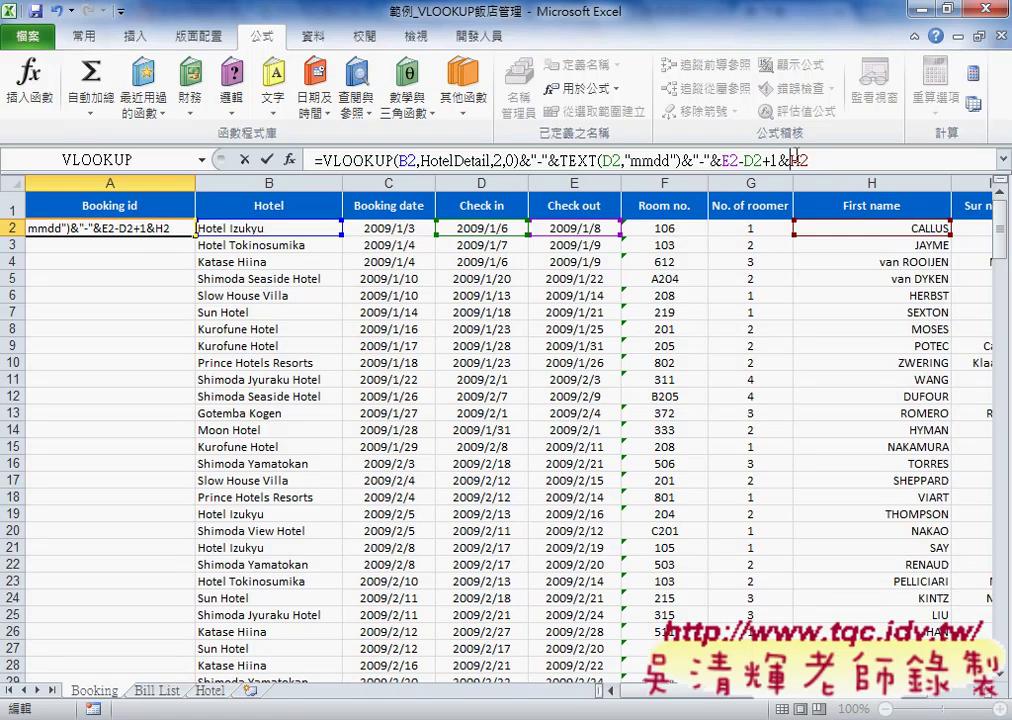
left_click(266, 160)
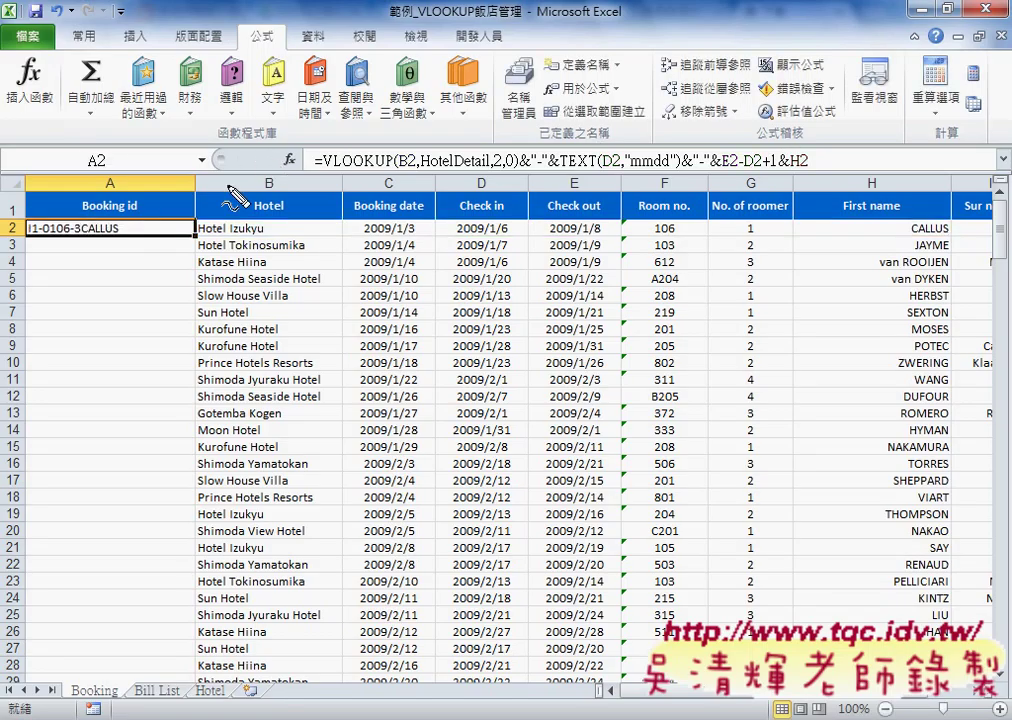
- Insert "-"& before H2 in A2's formula, giving I1-0106-3- plus the name
left_click_drag(28, 238, 118, 238)
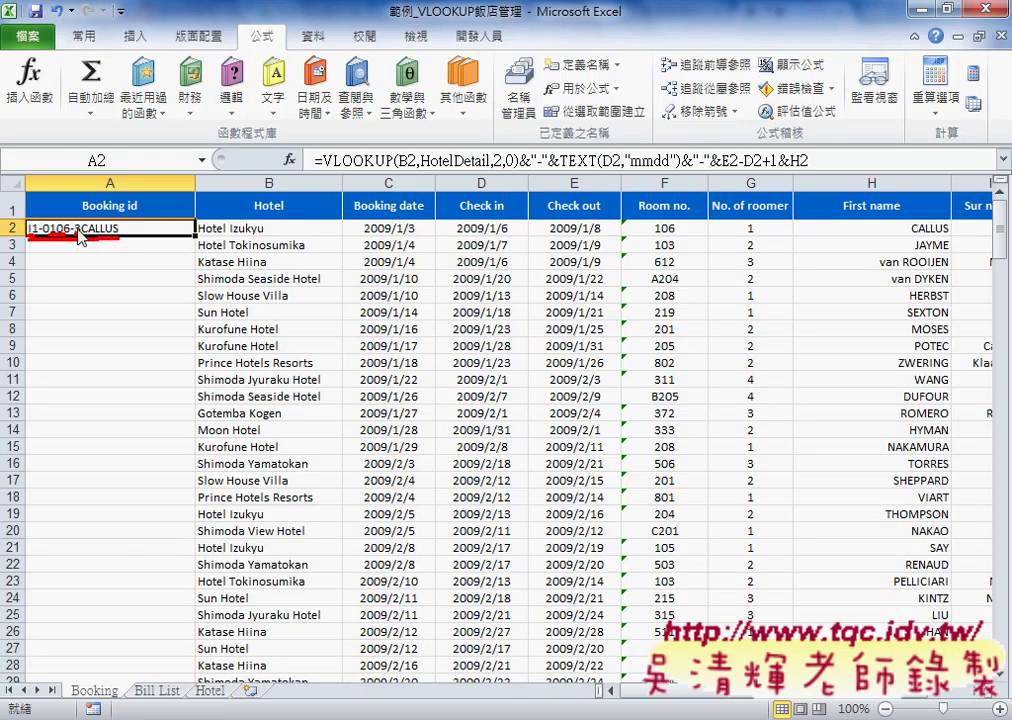
right_click(80, 233)
left_click(792, 160)
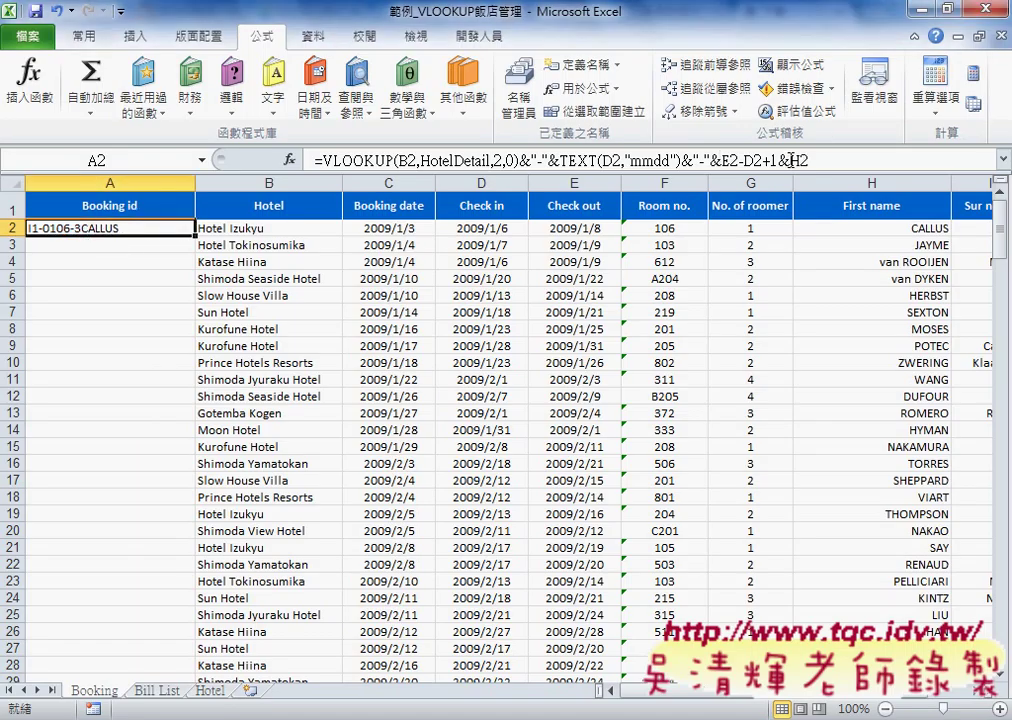
left_click(836, 161)
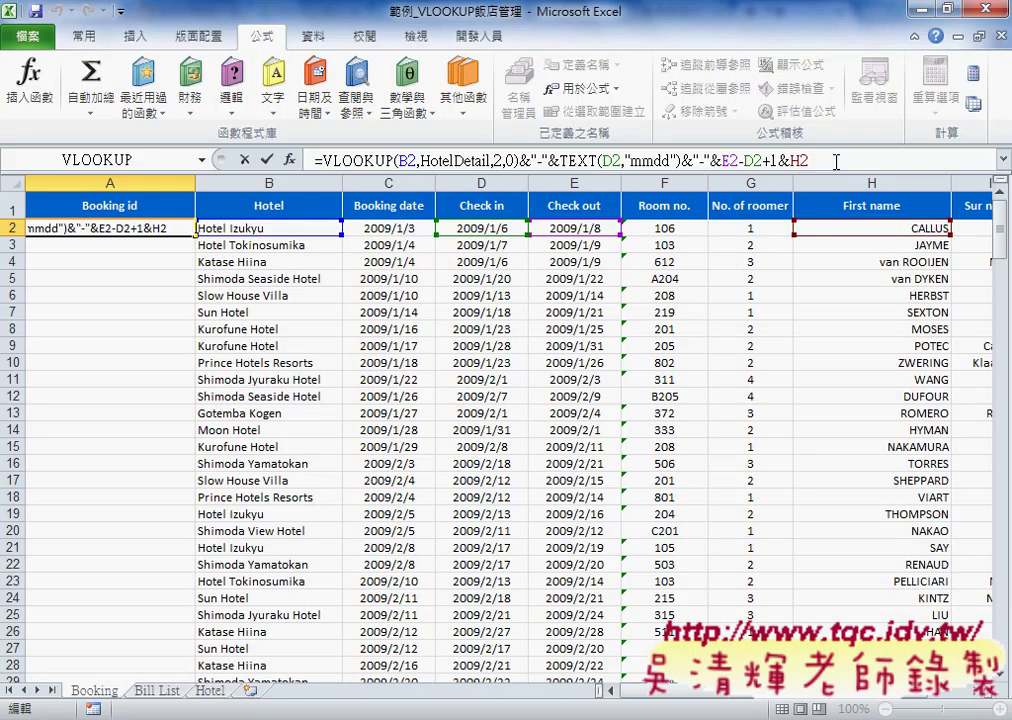
type("\"")
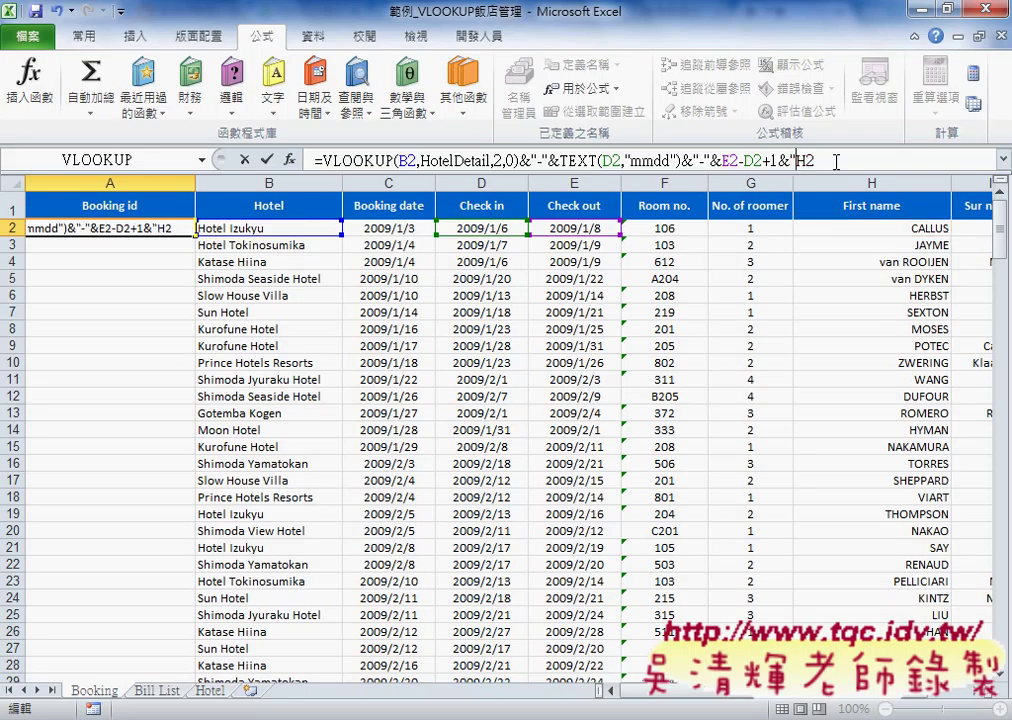
type("-")
type("\"&")
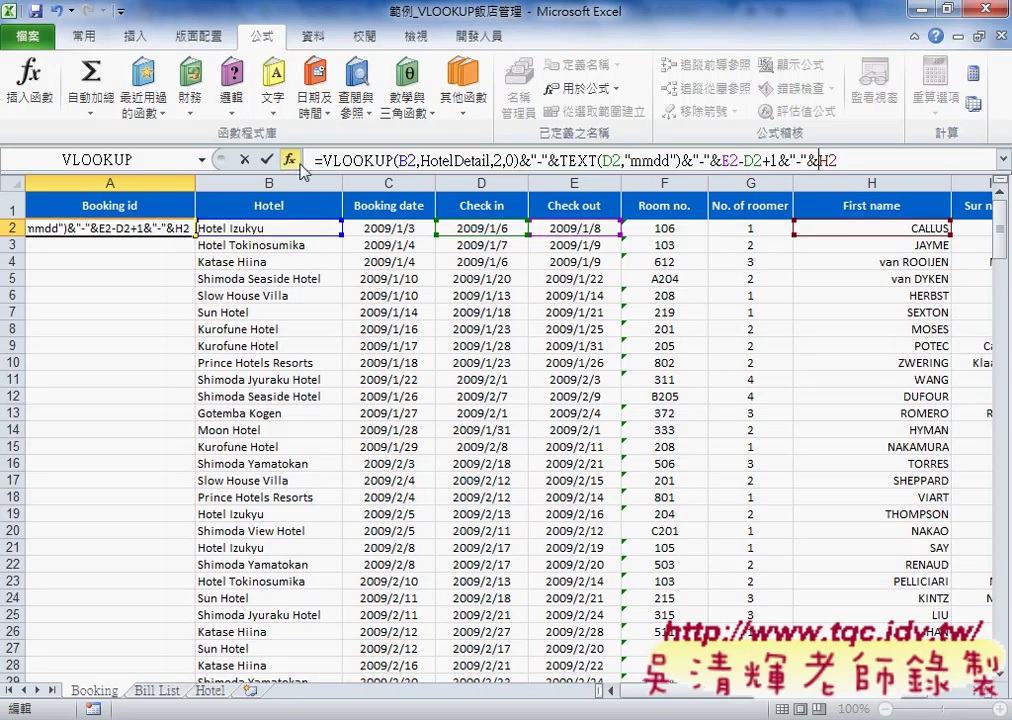
left_click(266, 159)
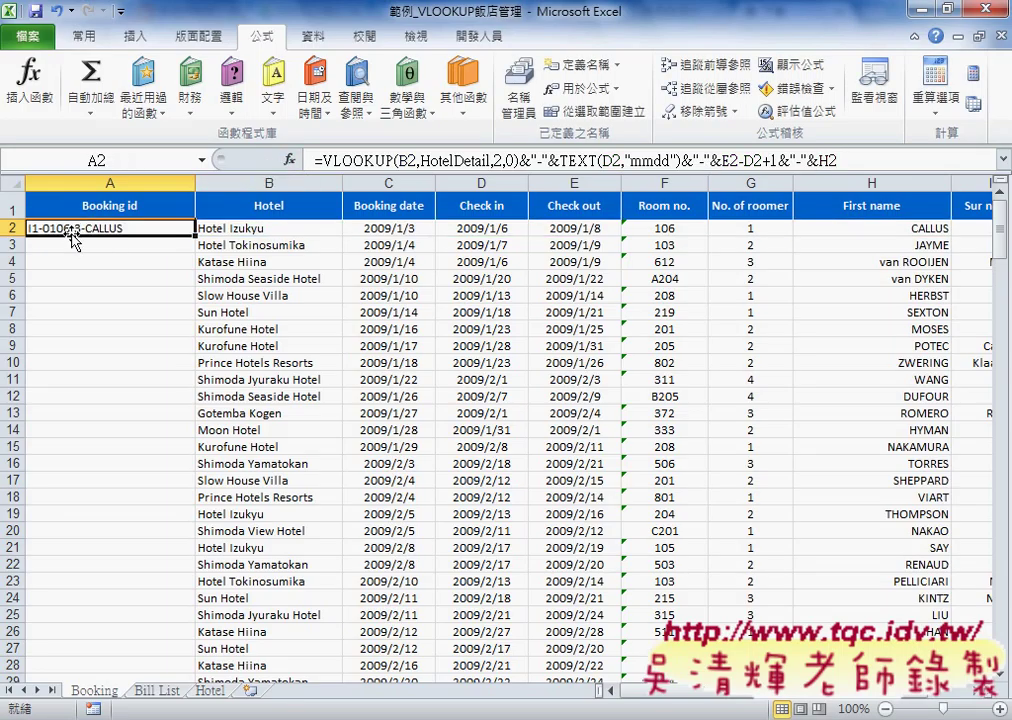
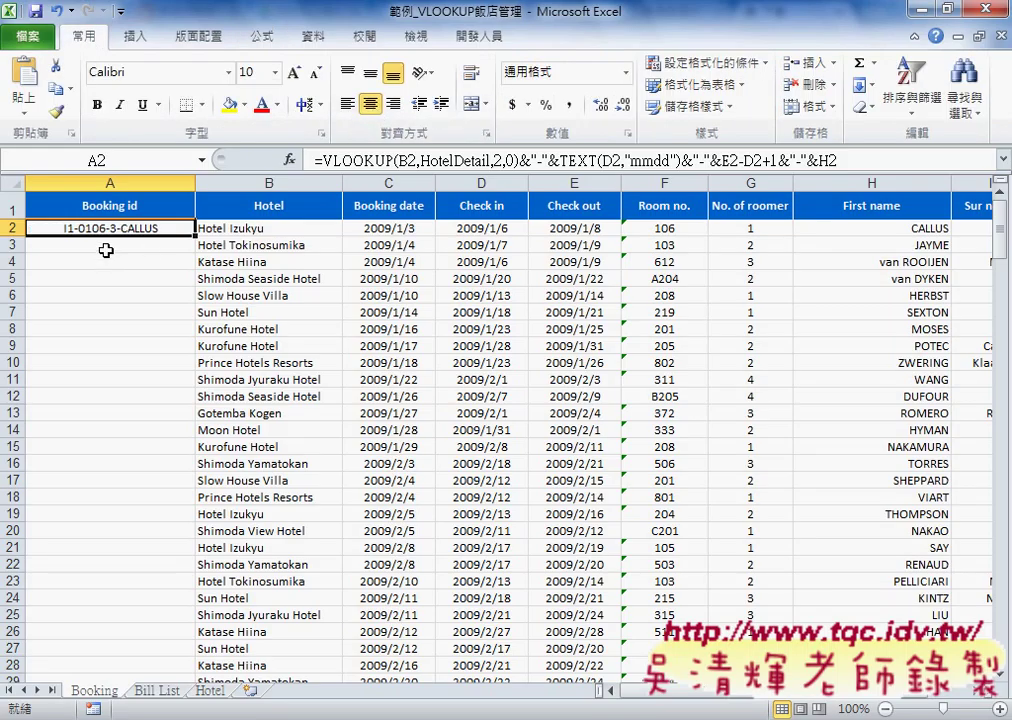
- Fill the A2 VLOOKUP/TEXT booking id formula down column A to row 225, then reselect A2
left_click(202, 244)
left_click(190, 229)
double_click(195, 236)
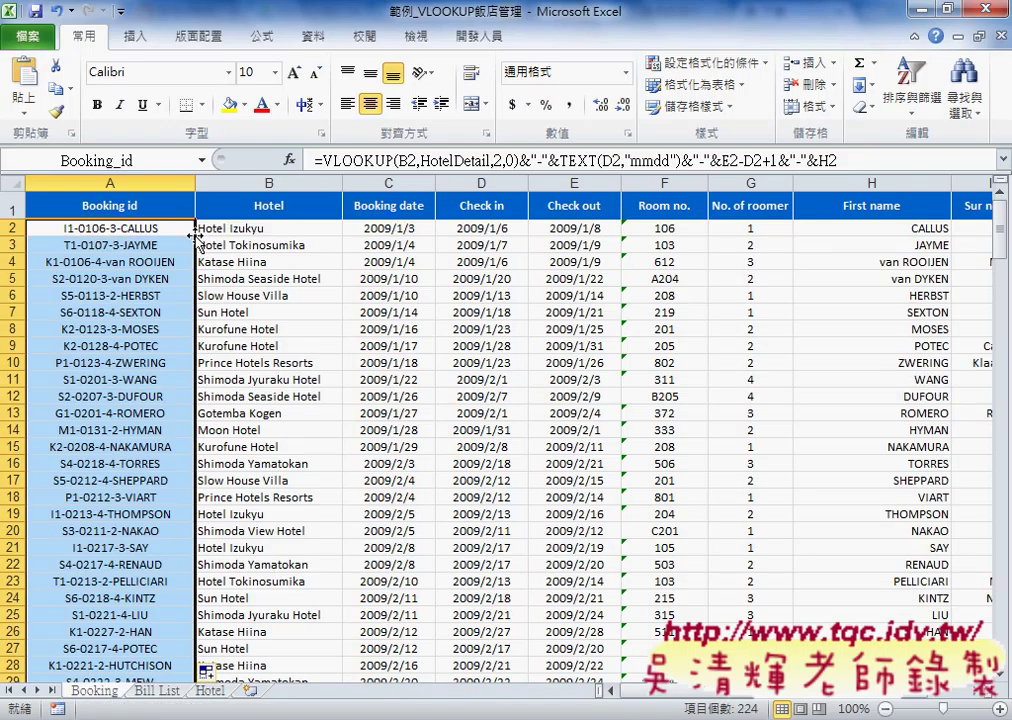
left_click(172, 228)
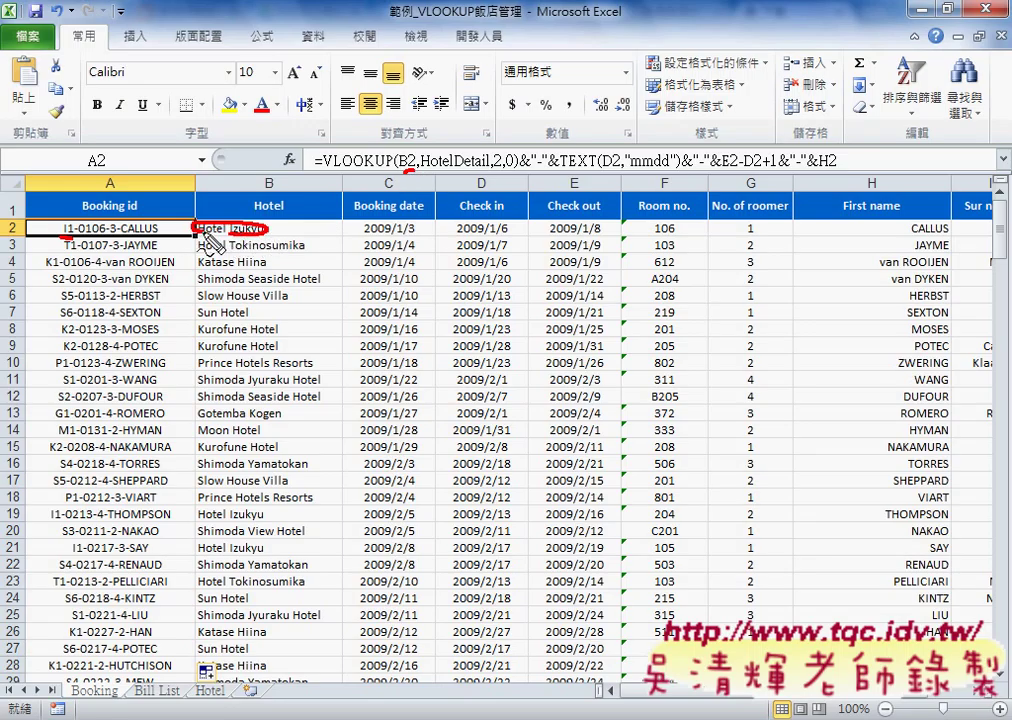
- In red ink, underline HotelDetail, arrow the formula to Booking id, and underline check-in 2009/1/6
left_click_drag(432, 171, 505, 171)
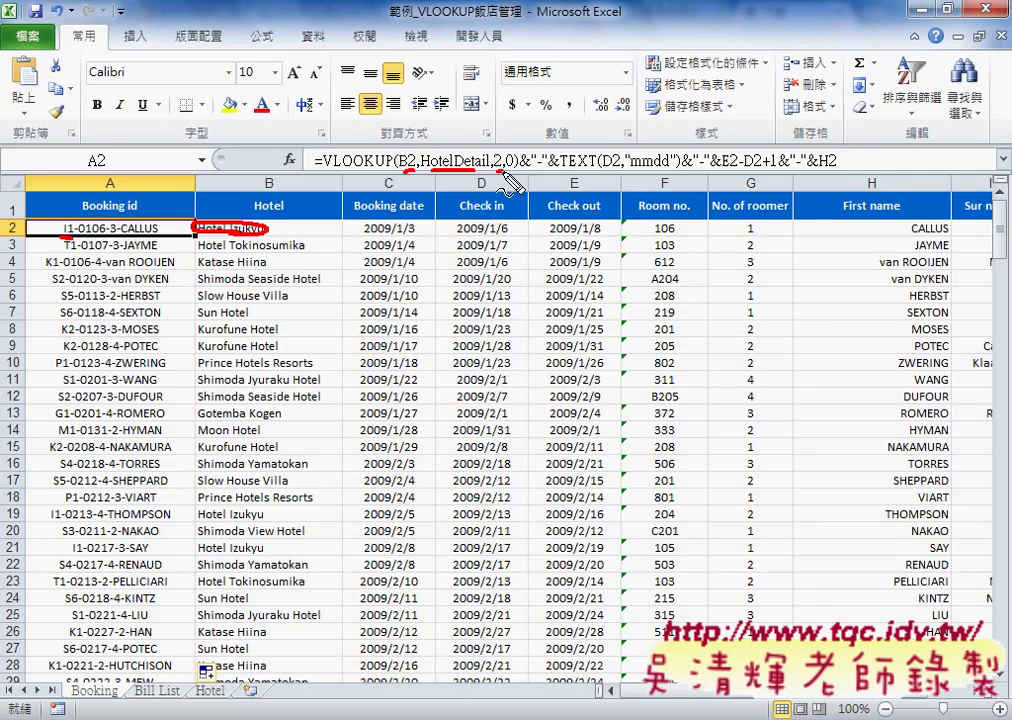
mouse_move(368, 146)
left_mouse_down()
mouse_move(78, 212)
mouse_move(100, 214)
left_mouse_up()
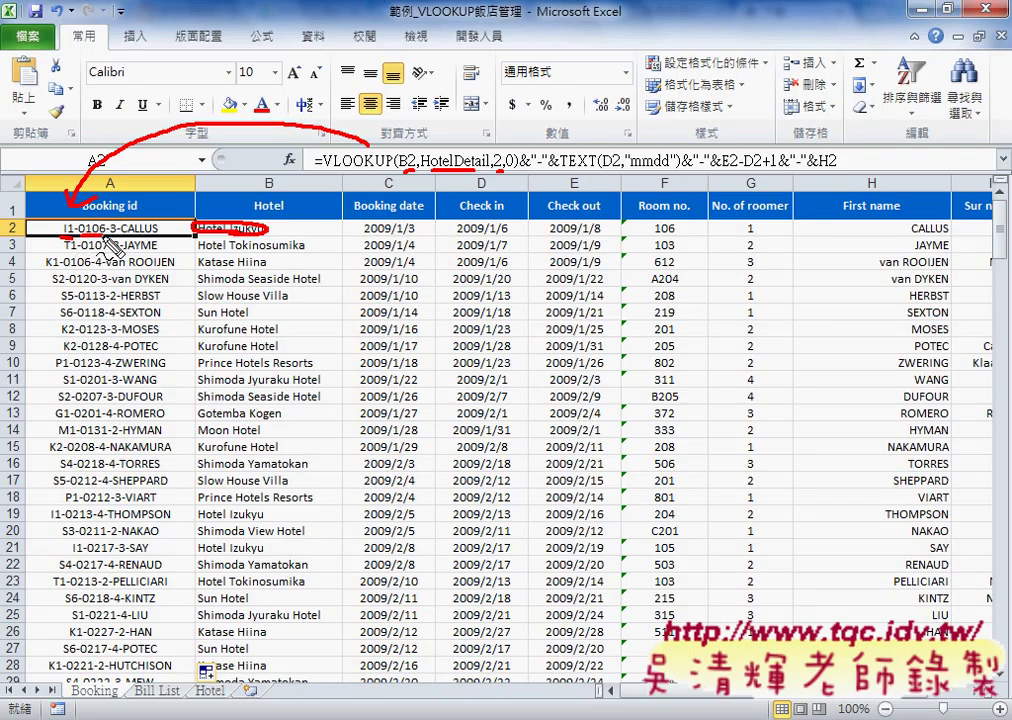
left_click_drag(463, 237, 500, 237)
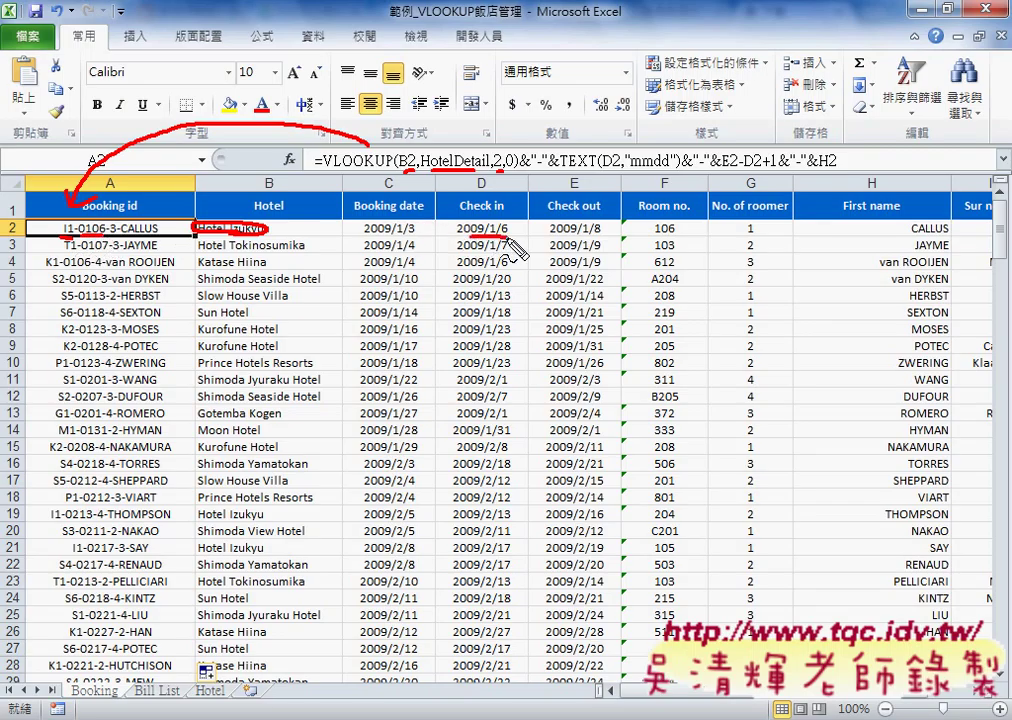
- Underline TEXT, mmdd and E2-D2+1 in the formula, plus the check-out date 2009/1/8
left_click_drag(561, 170, 592, 170)
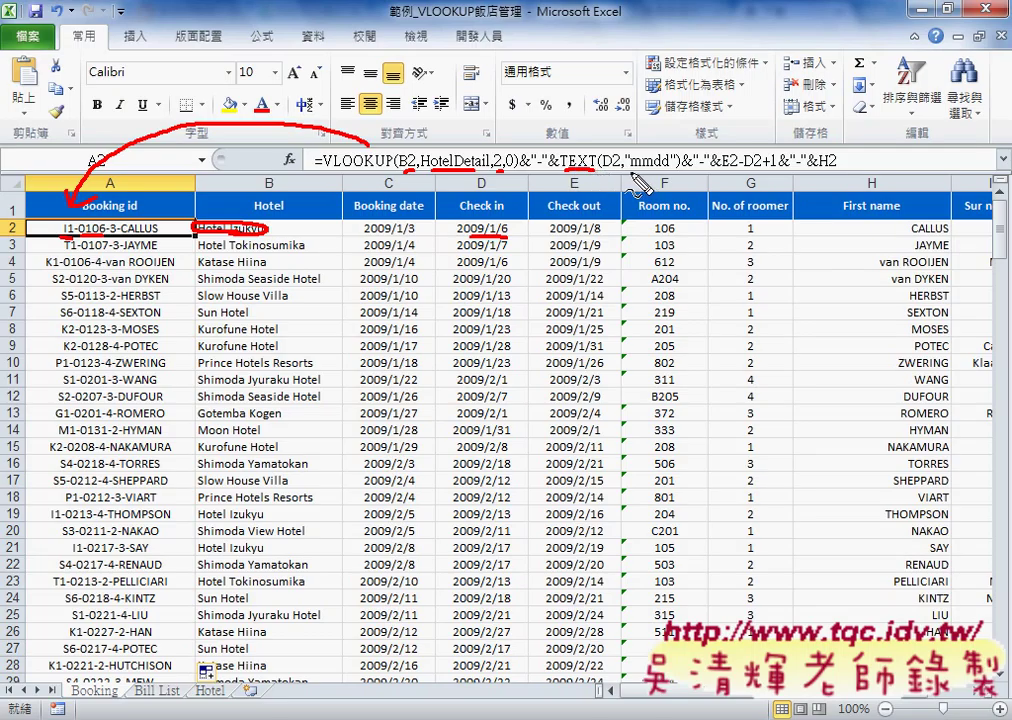
left_click_drag(636, 172, 666, 172)
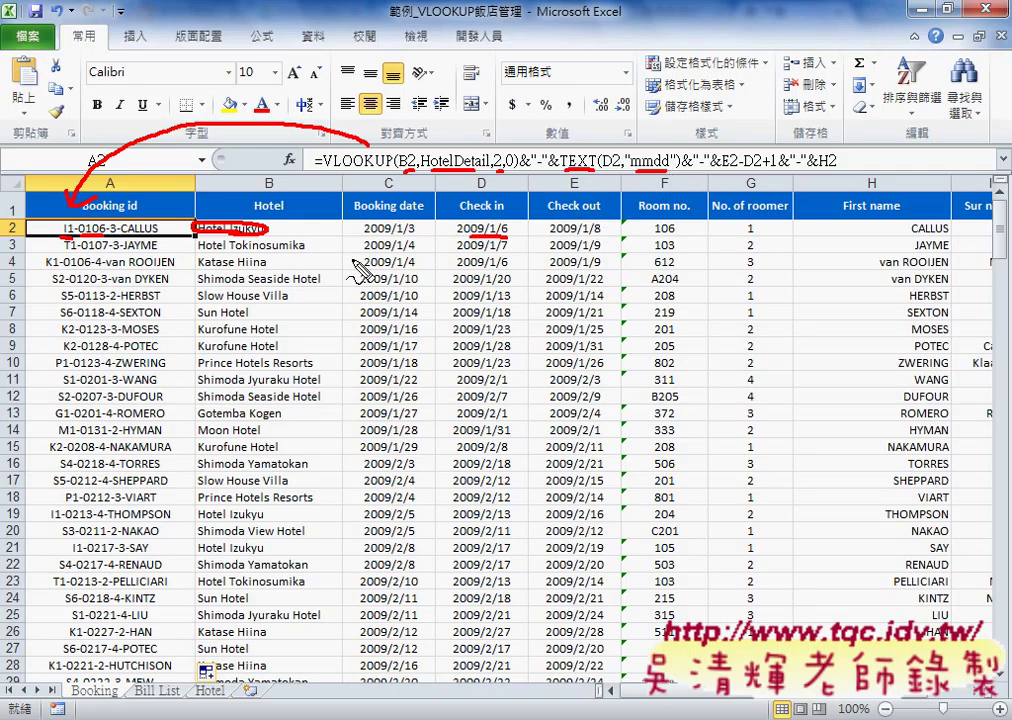
left_click_drag(708, 172, 784, 172)
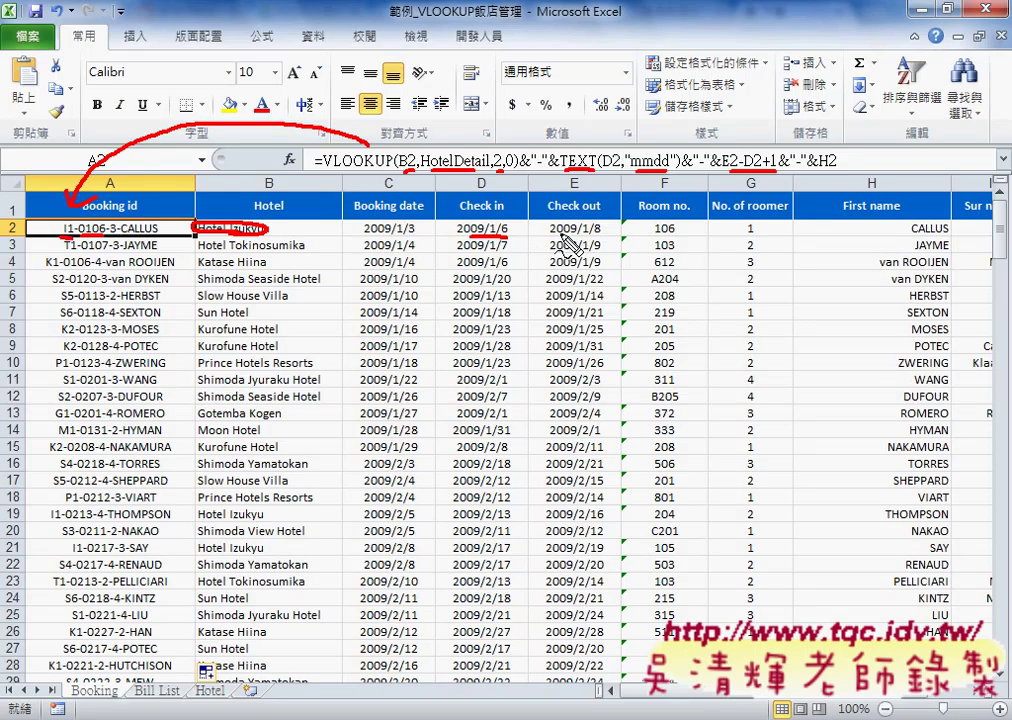
mouse_move(553, 235)
left_mouse_down()
mouse_move(592, 234)
mouse_move(524, 238)
mouse_move(518, 228)
left_mouse_up()
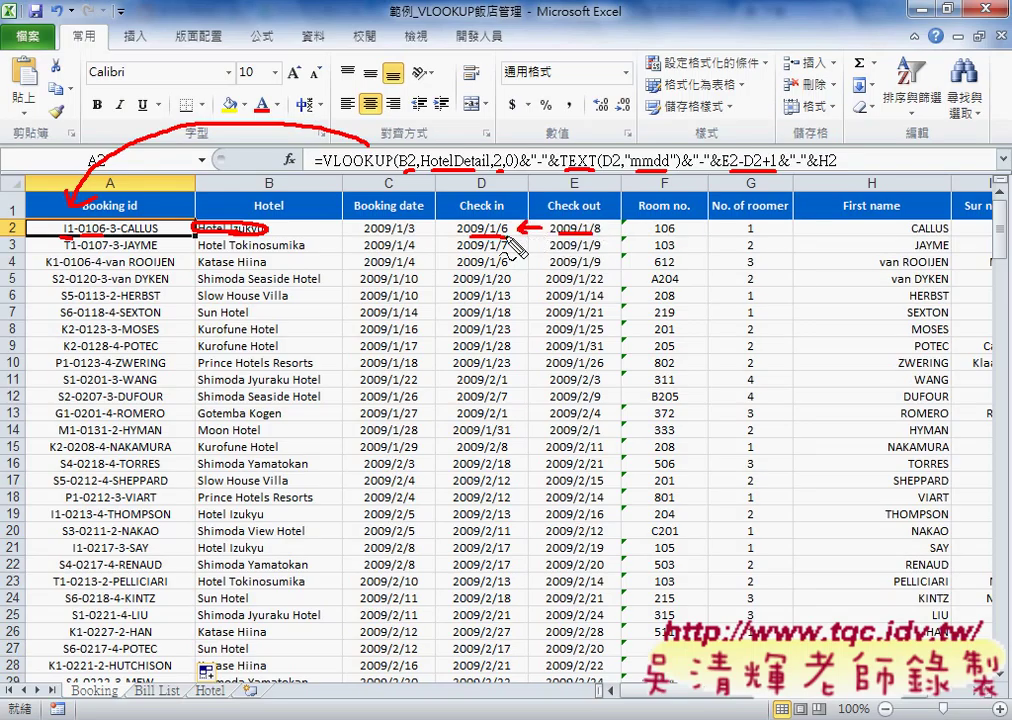